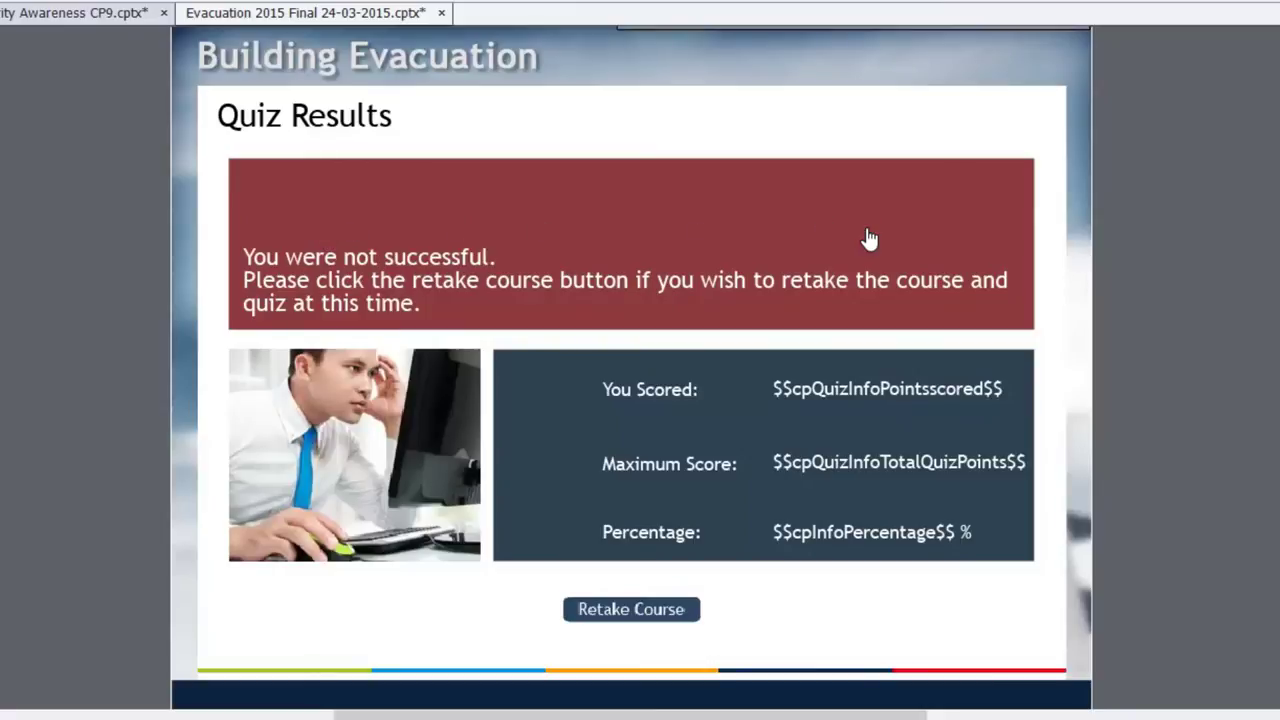
Step: Move the red failure message aside to uncover the green Congratulations message on the Building Evacuation Quiz Results slide
left_click_drag(866, 240, 790, 210)
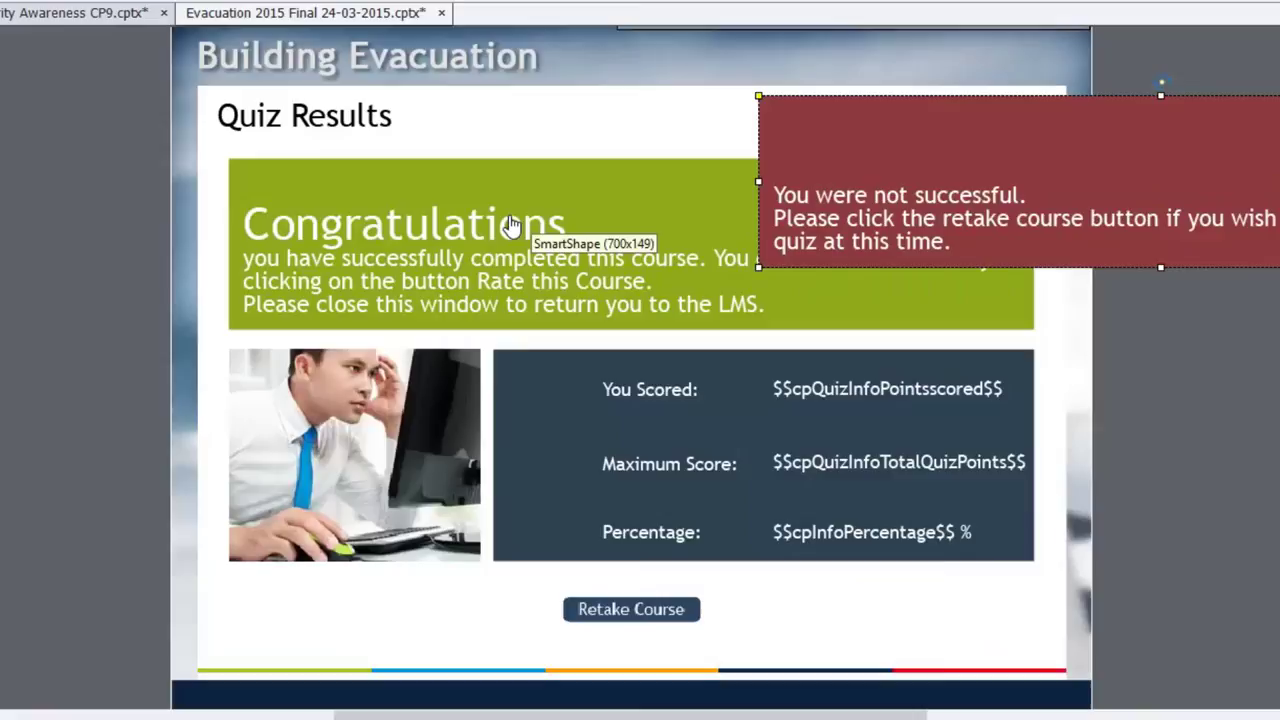
type(",")
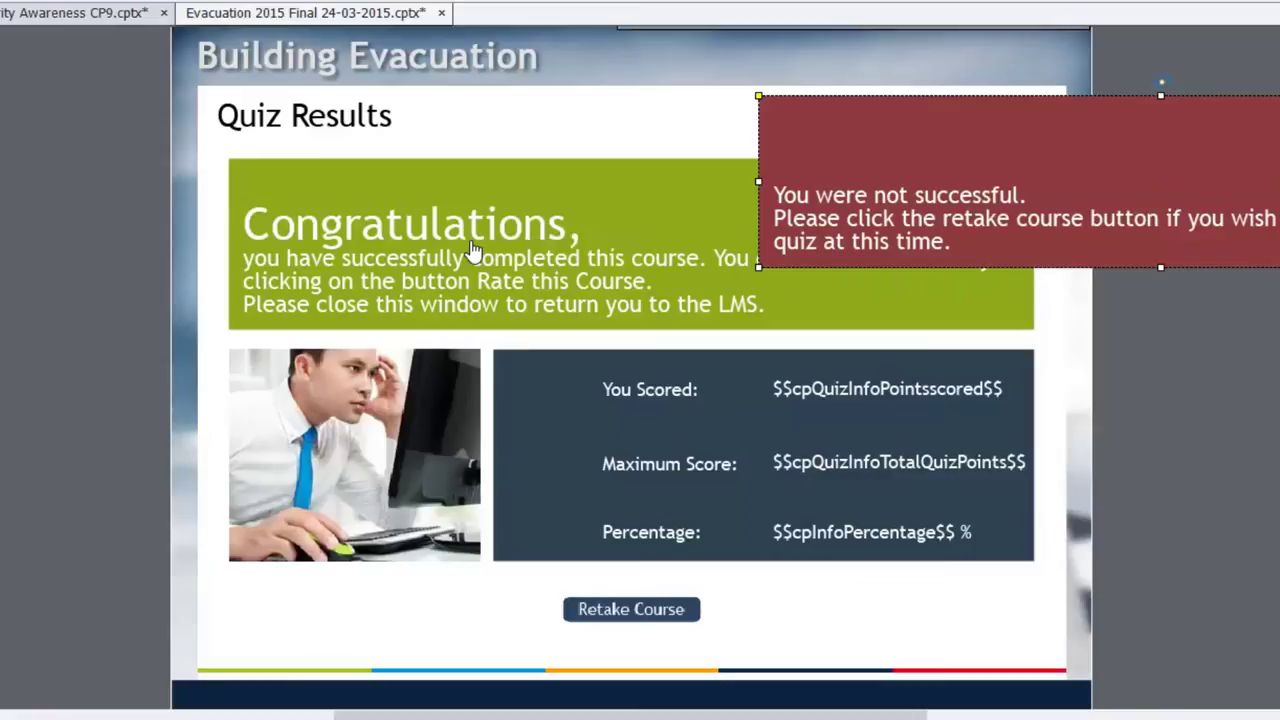
left_click(475, 250)
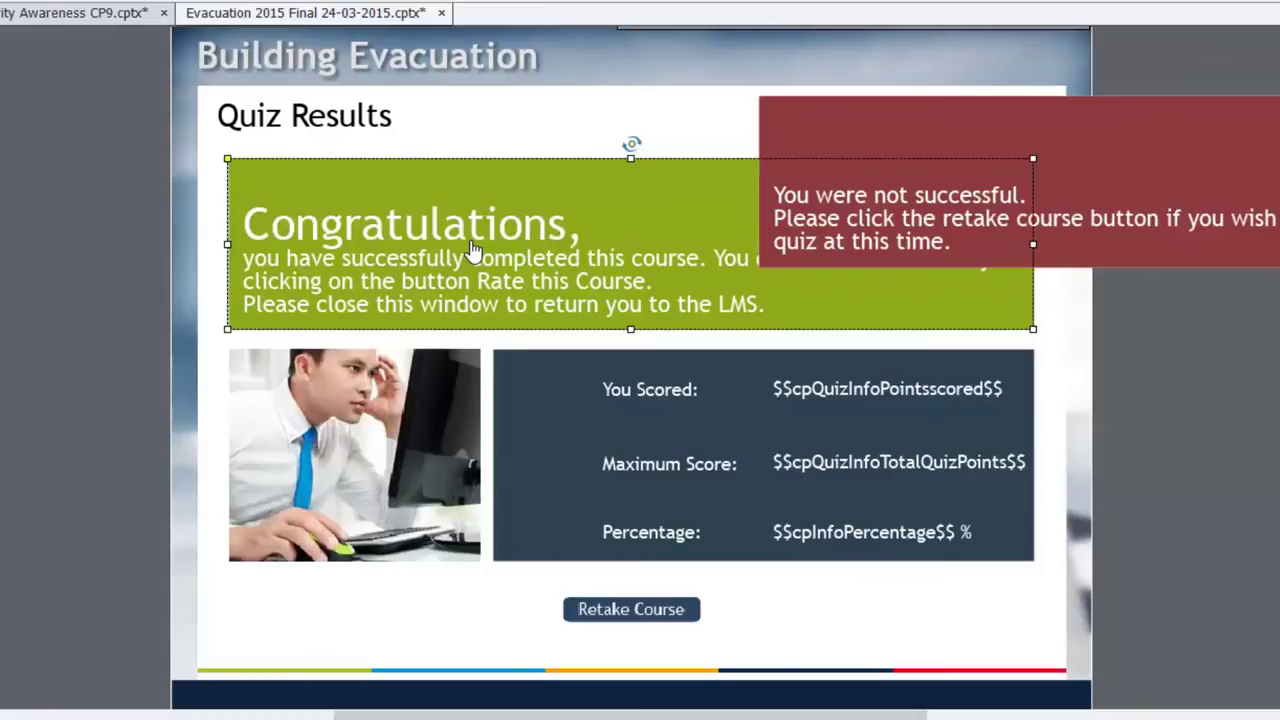
left_click(1247, 178)
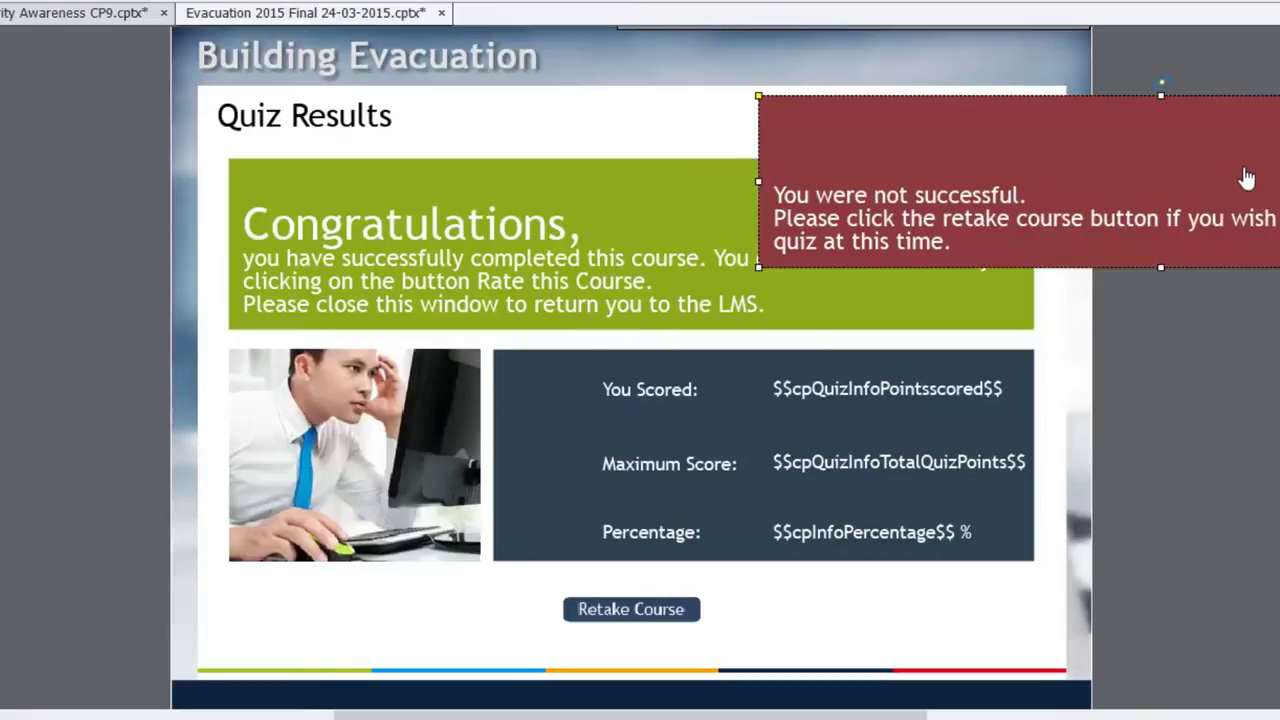
Step: Review the IF and ELSE branches of the "results" advanced action that runs on entering the Quiz Results slide
left_click(1213, 427)
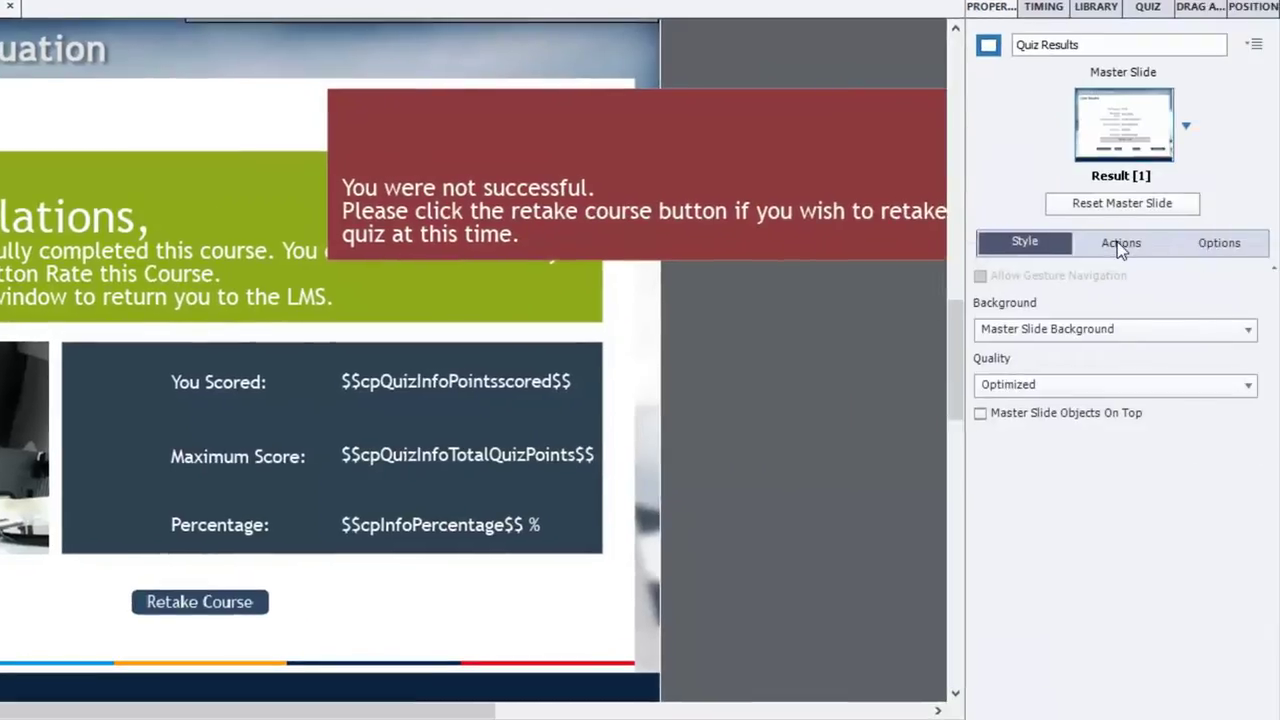
left_click(1120, 243)
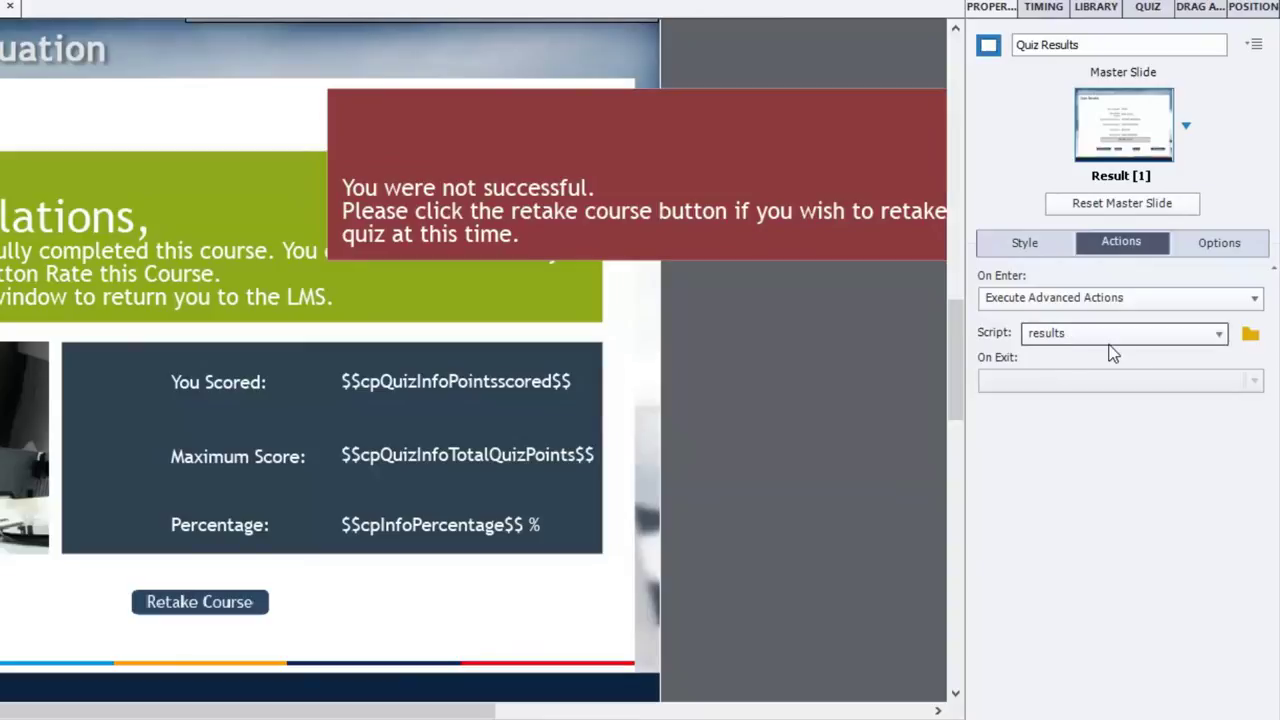
left_click(1252, 338)
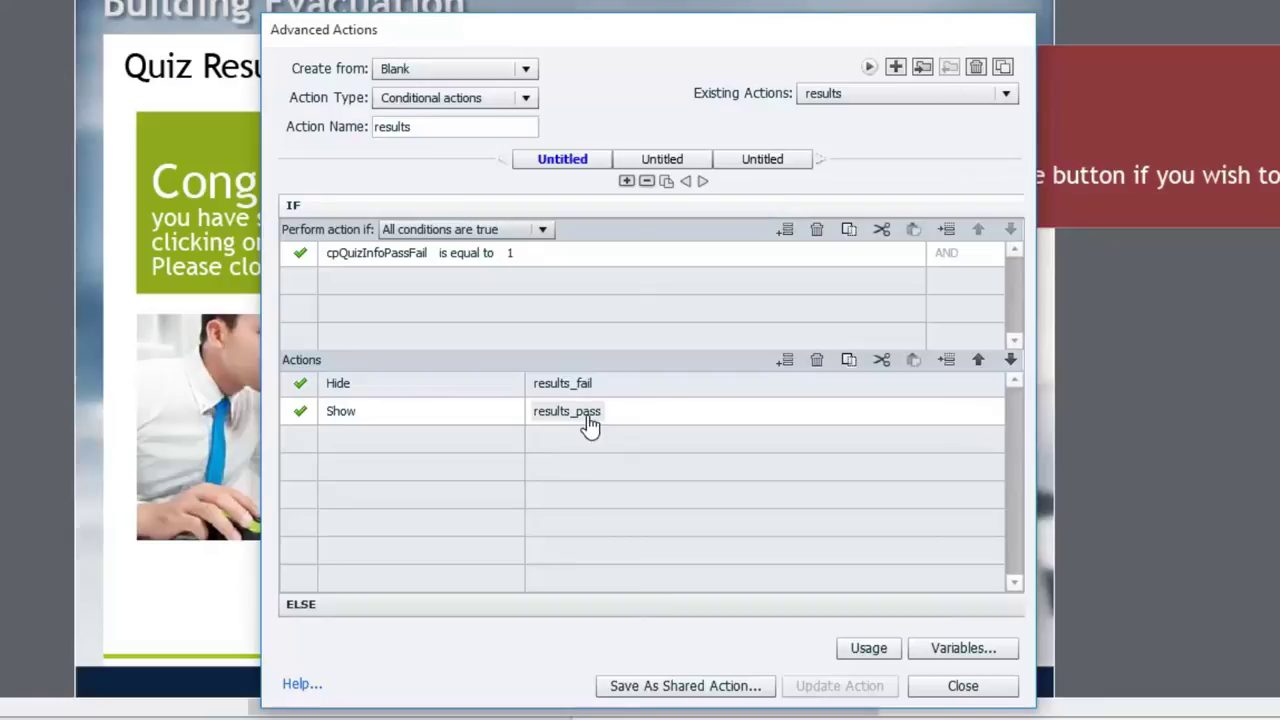
left_click(472, 604)
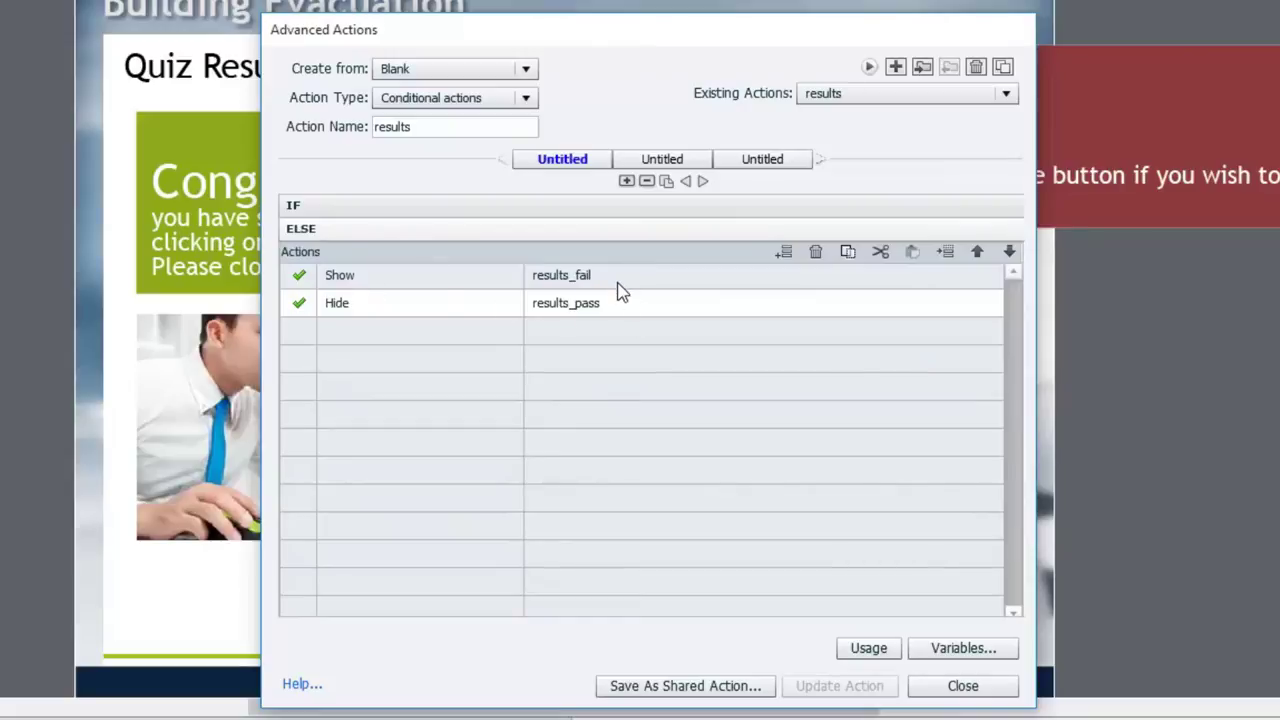
left_click(470, 210)
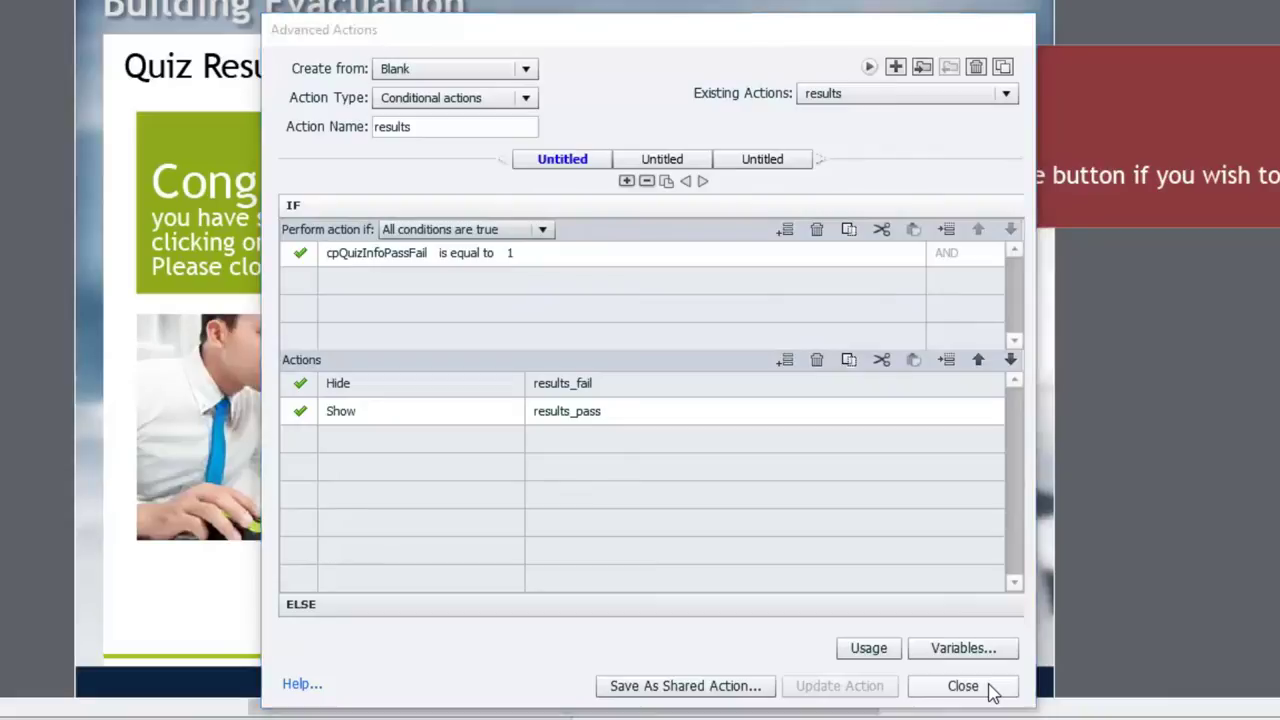
left_click(963, 686)
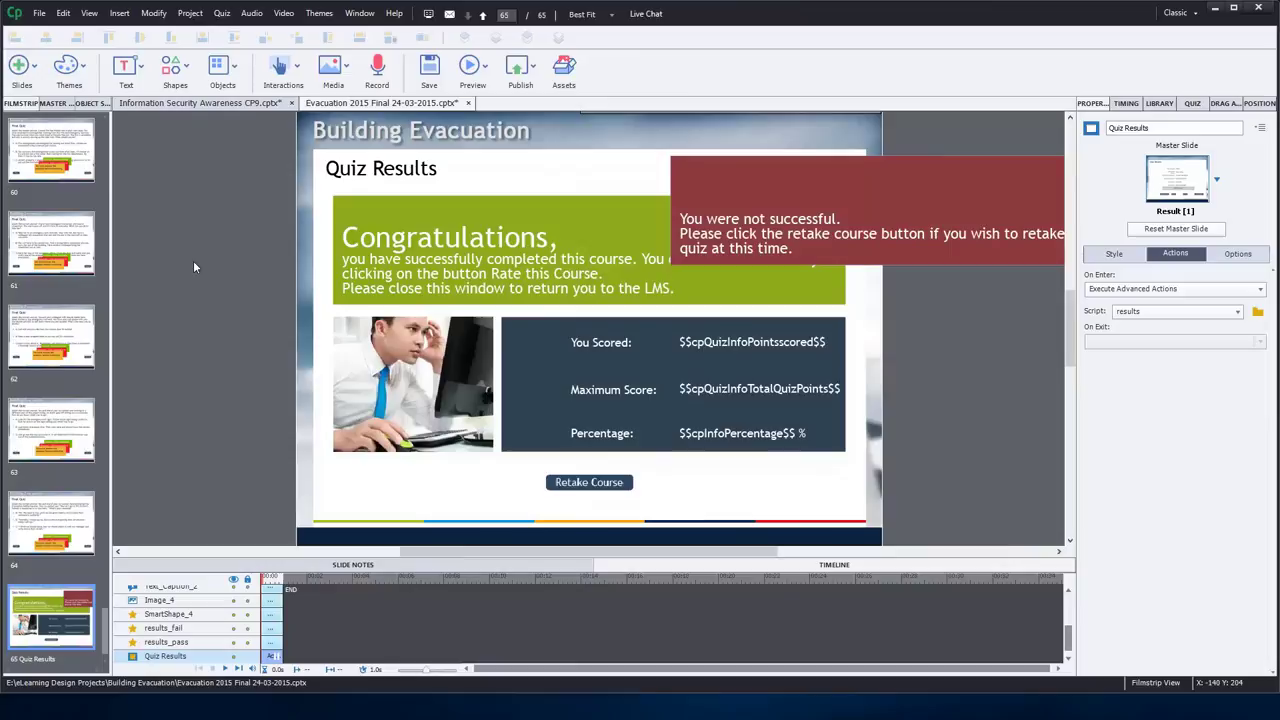
Step: Switch to the Information Security Awareness project and inspect the message shape and character image on its Quiz Results slide
left_click(210, 104)
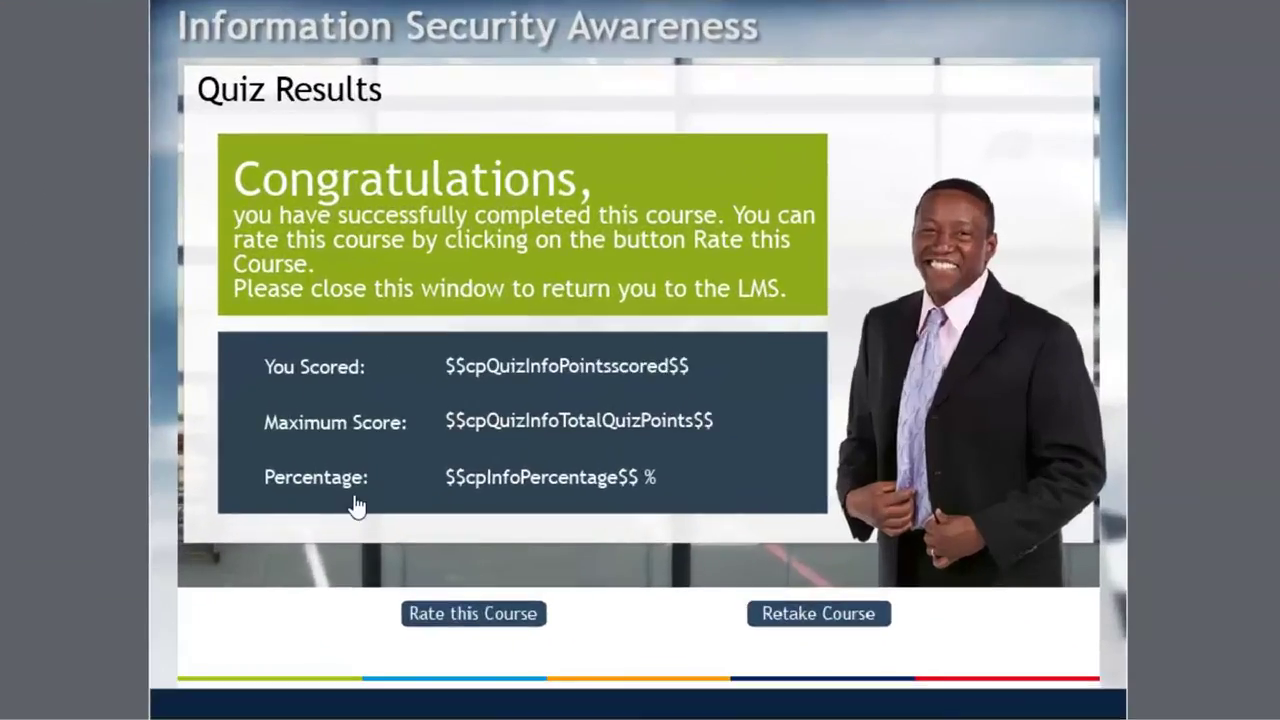
left_click(590, 235)
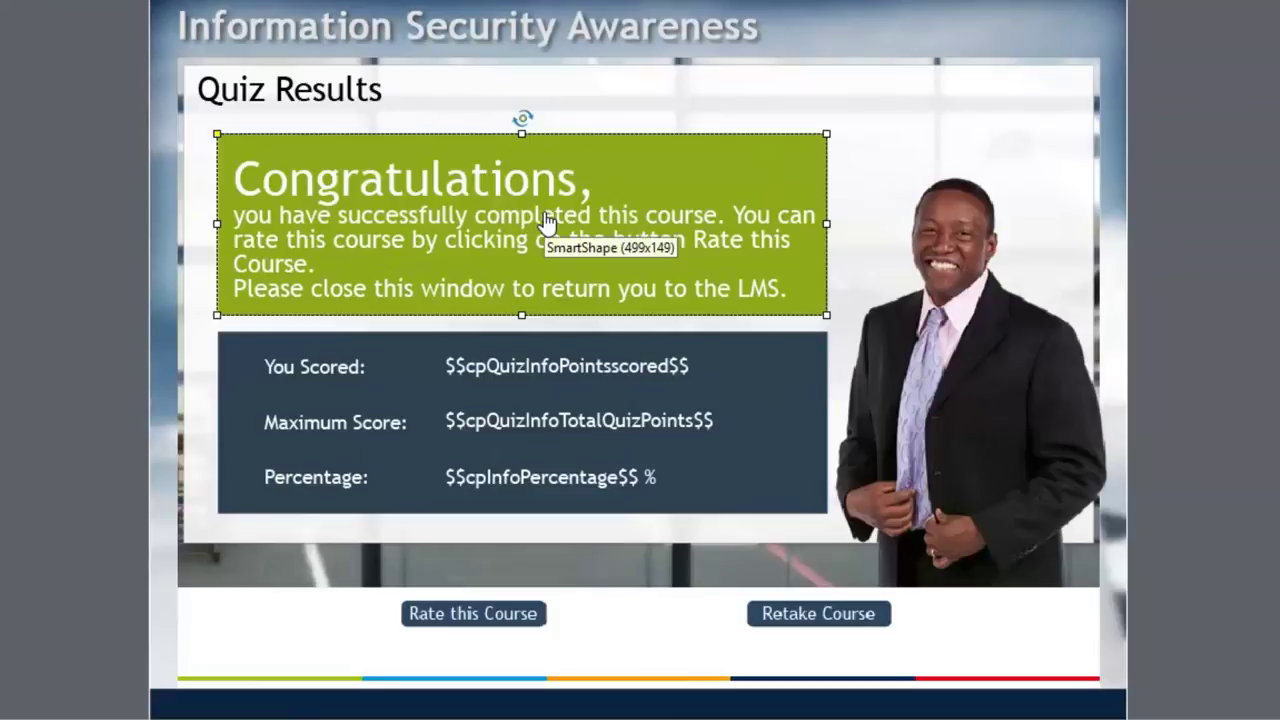
left_click(978, 343)
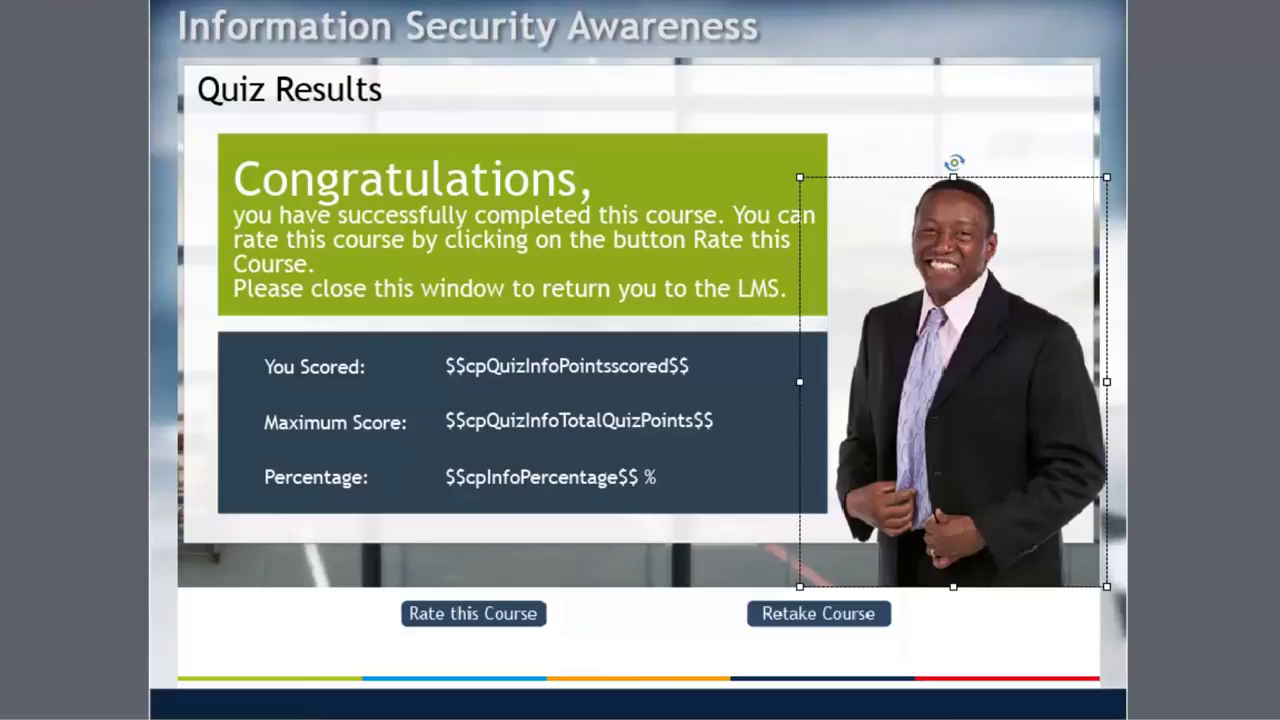
left_click(1160, 163)
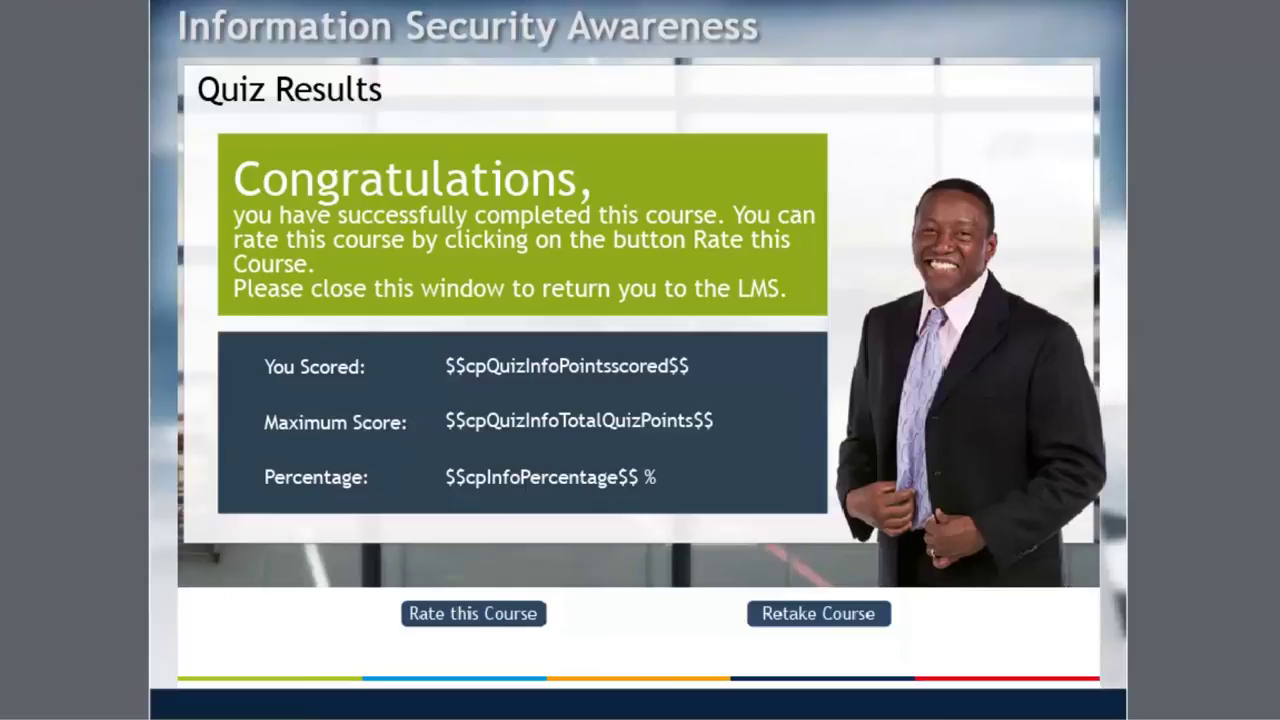
Step: Examine the Normal and Failure states of the Results_Message shape in State View
left_click(539, 192)
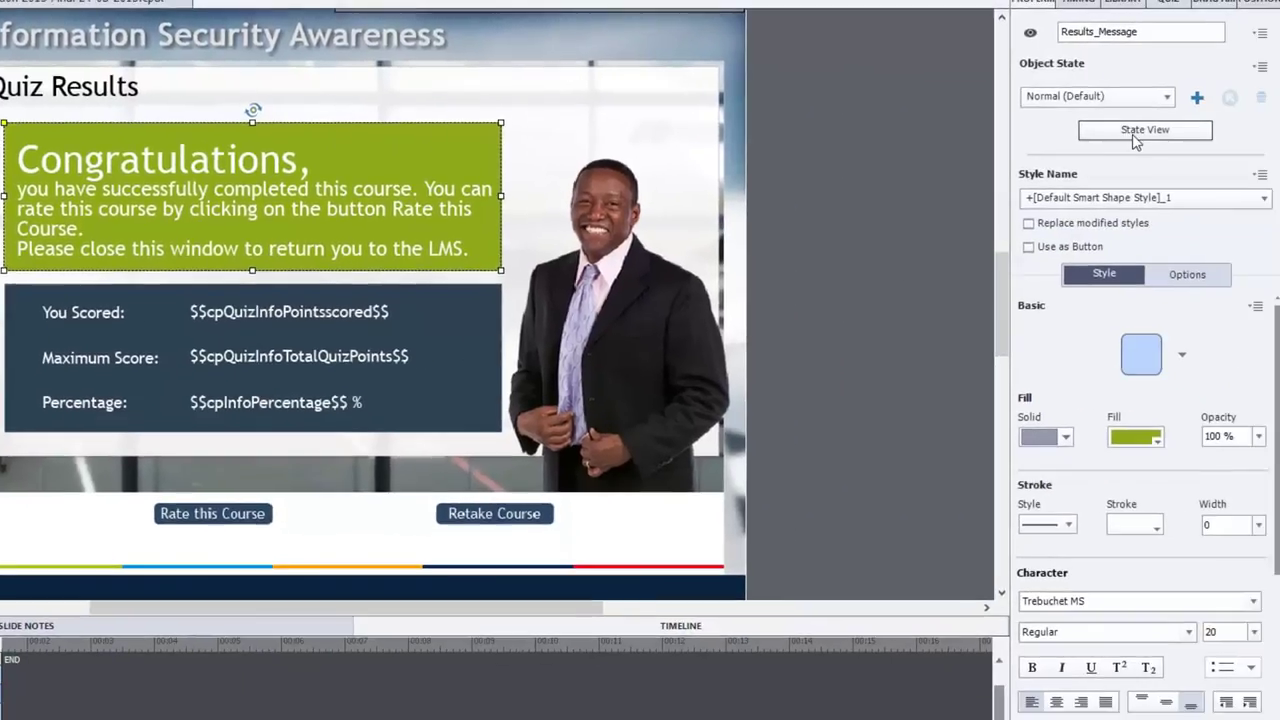
left_click(1140, 133)
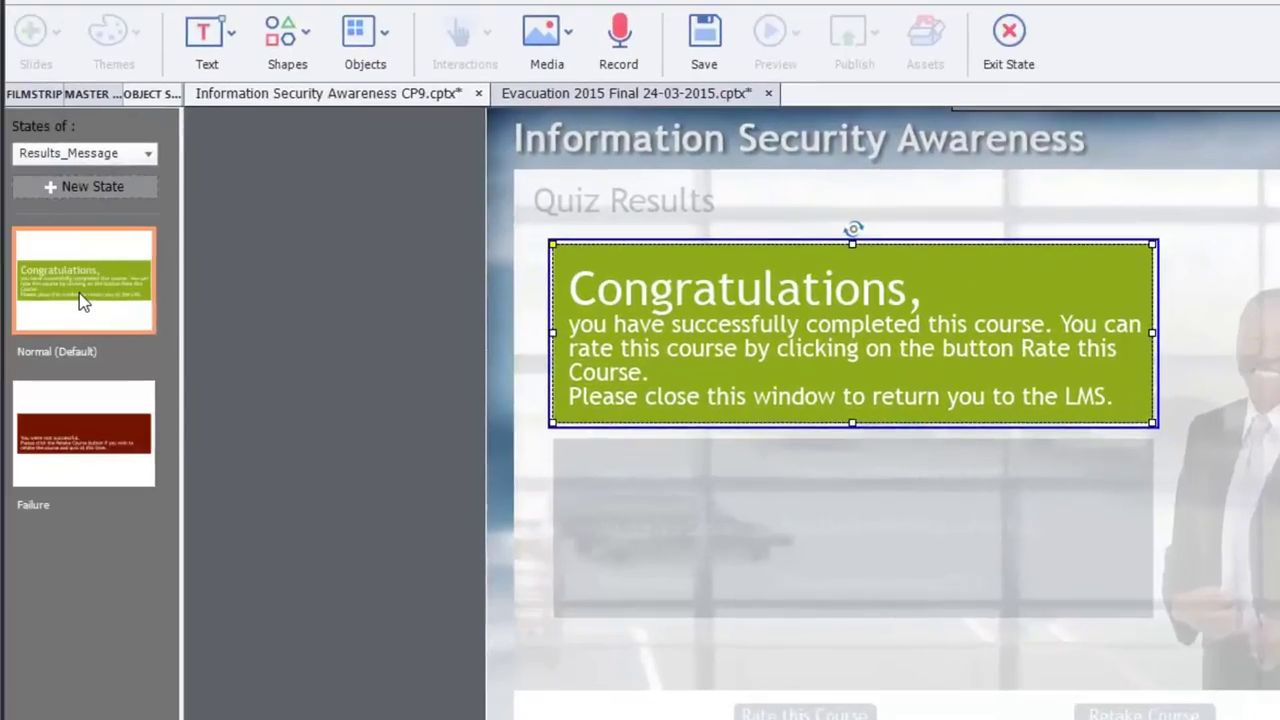
left_click(97, 421)
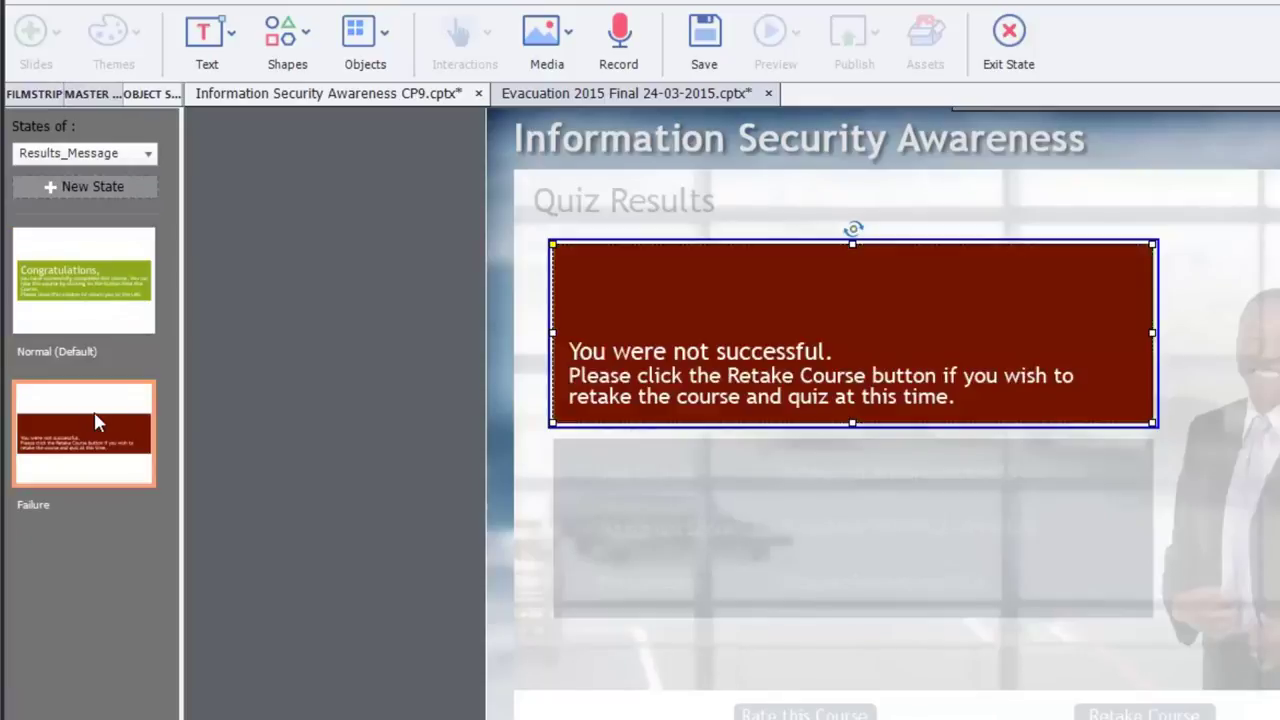
left_click(1010, 33)
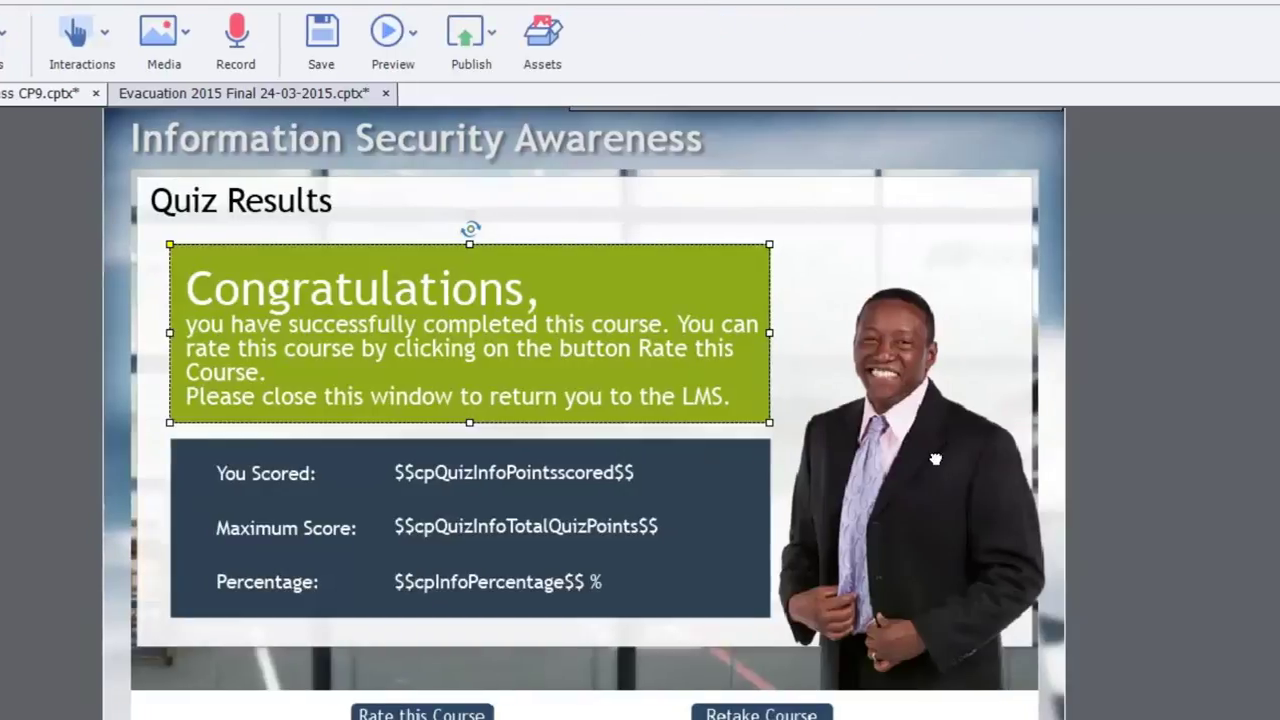
Step: Examine the Negative and Normal states of the Reaction character image in State View
left_click(936, 468)
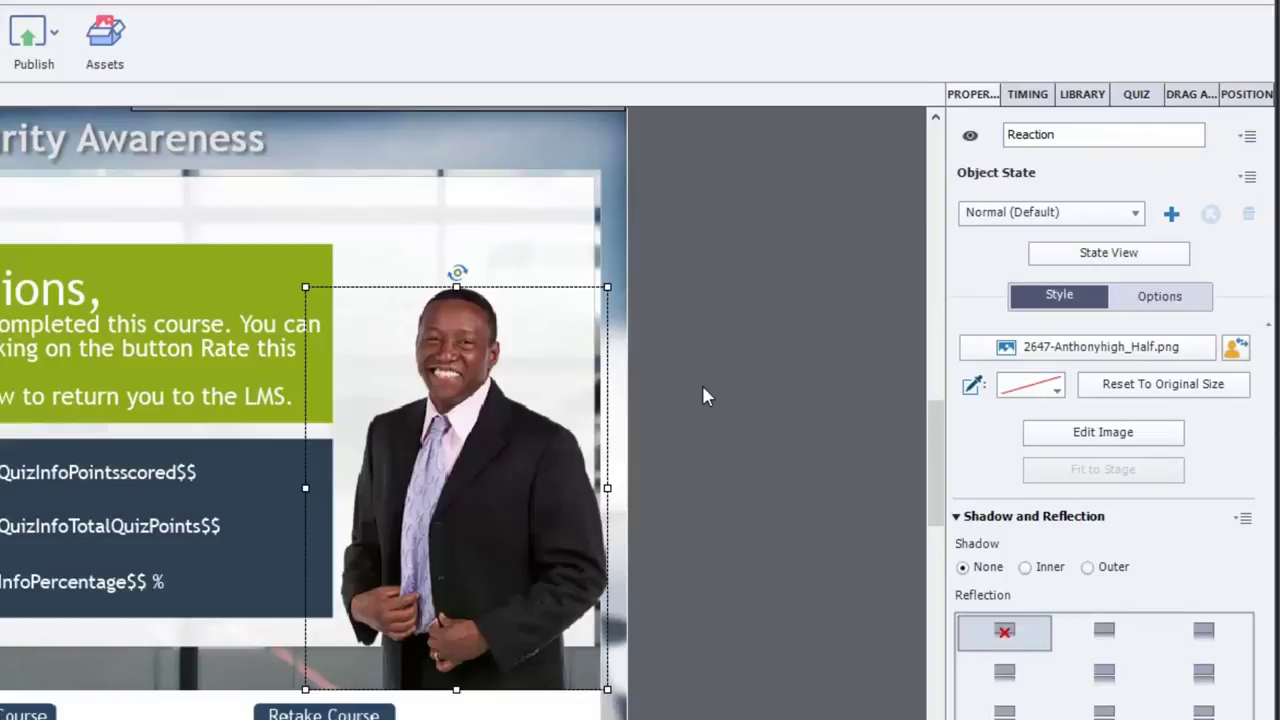
left_click(1100, 253)
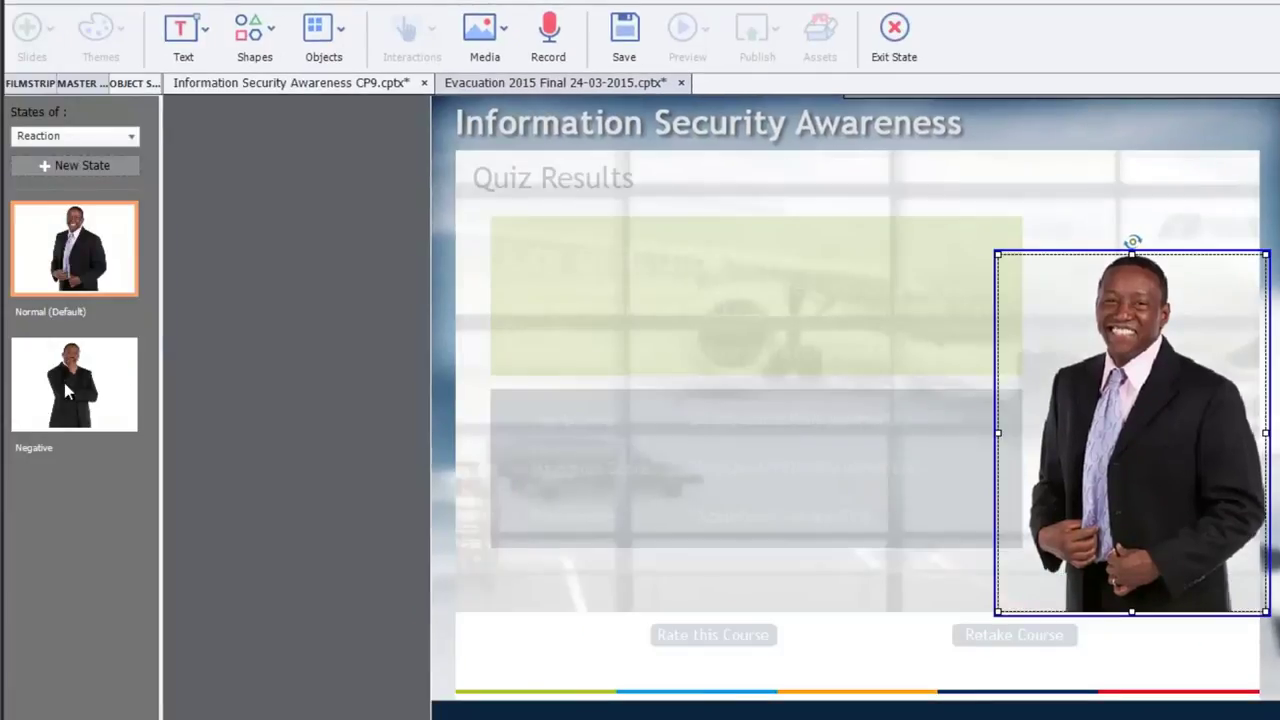
left_click(65, 388)
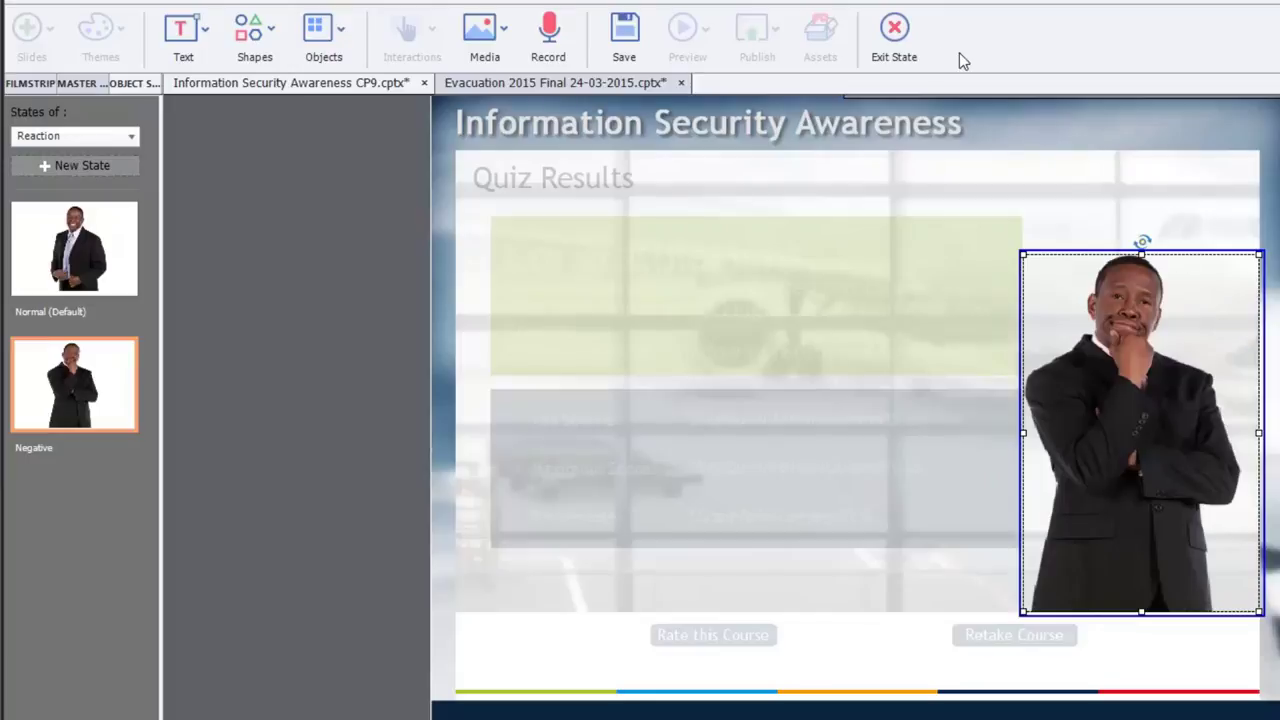
left_click(87, 236)
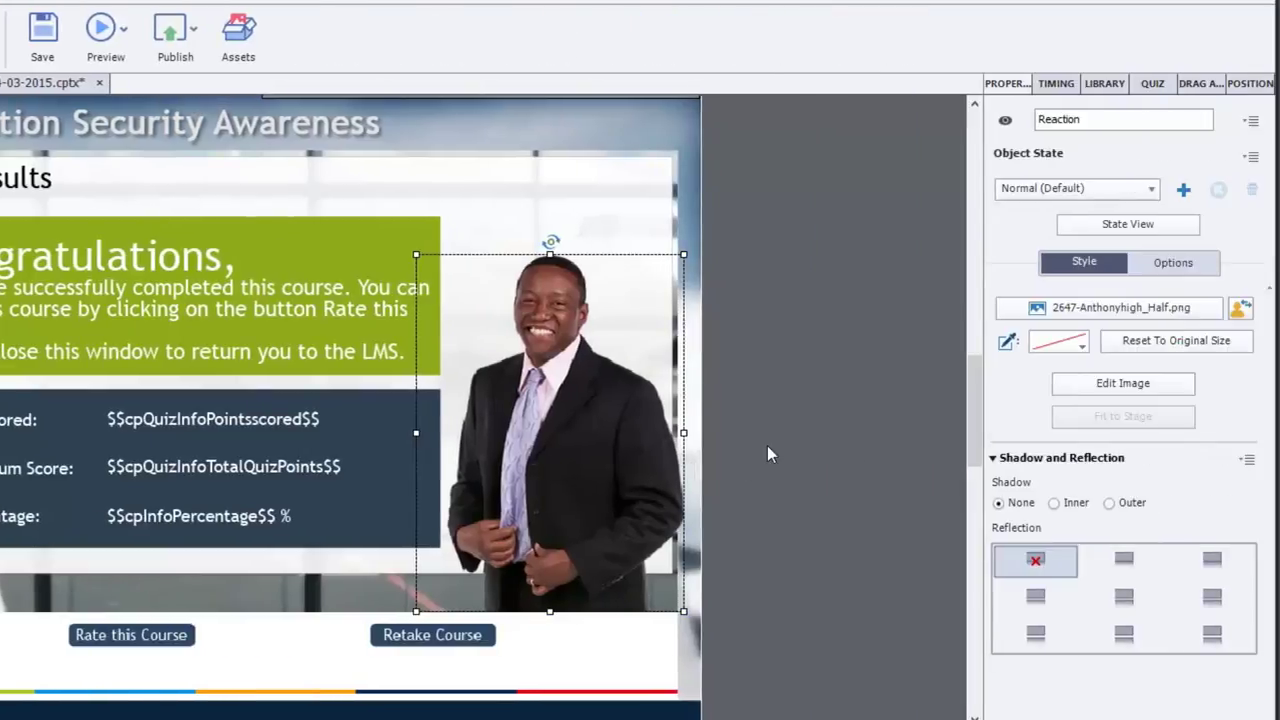
Step: Review the IF and ELSE state changes in the "Results" advanced action that runs on entering the Quiz Results slide
left_click(768, 451)
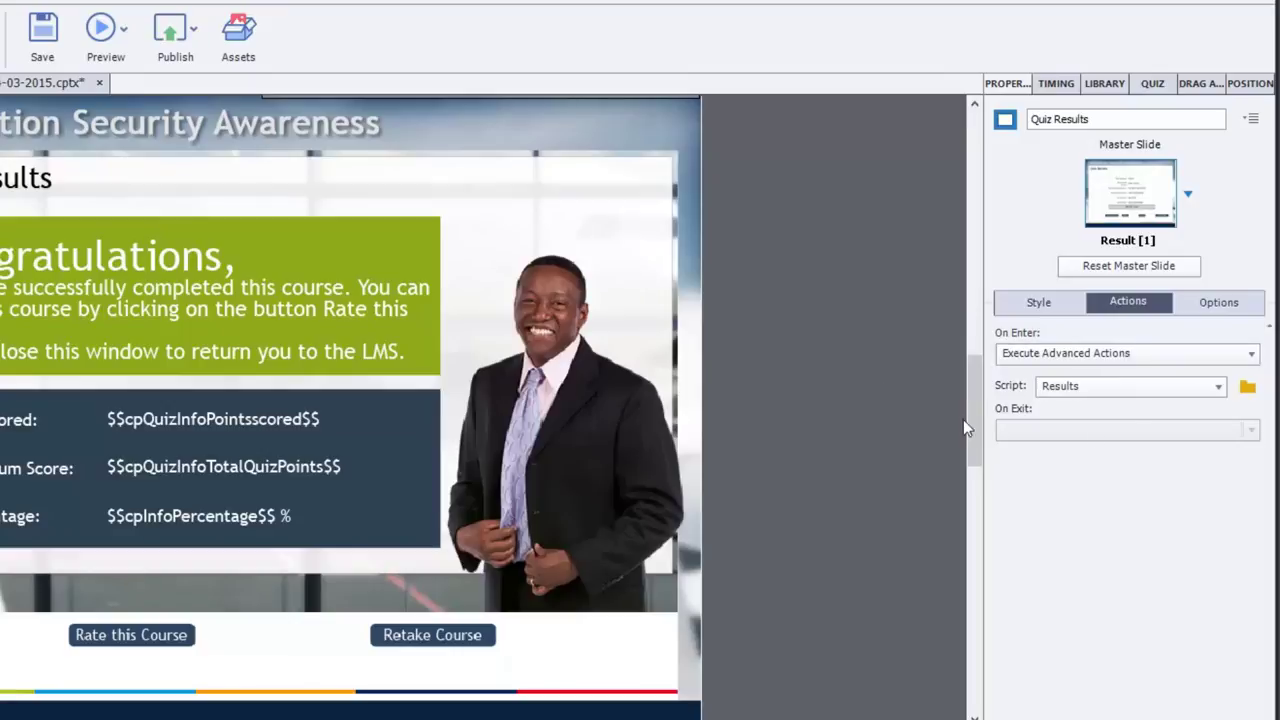
left_click(1248, 390)
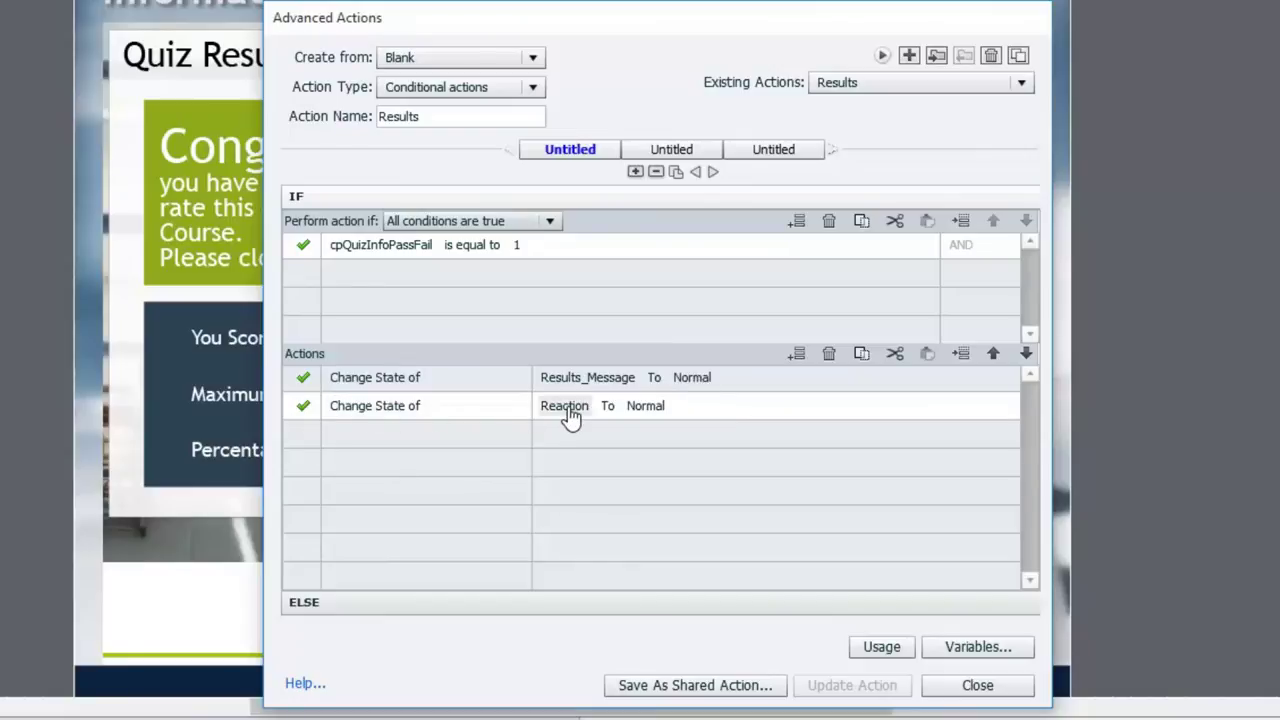
left_click(343, 603)
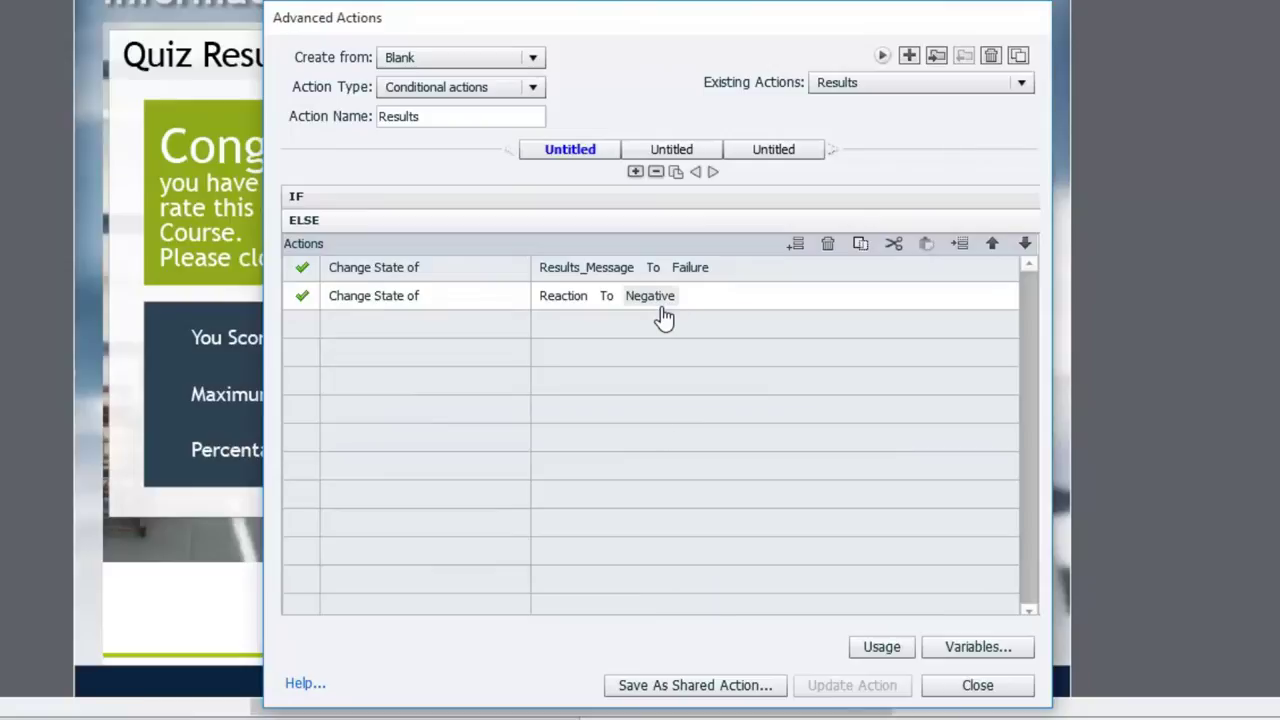
left_click(980, 686)
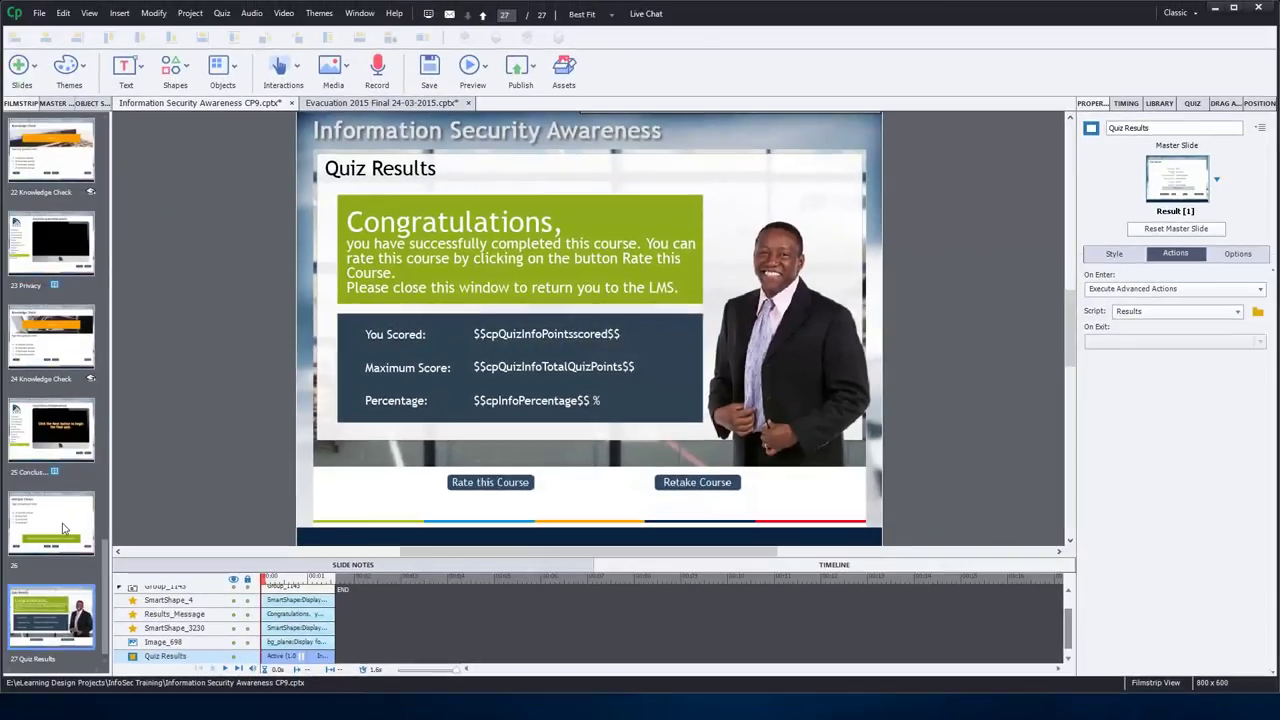
Step: Preview the next 5 slides from slide 26 and submit incorrect answer A, continuing to the quiz results
left_click(64, 528)
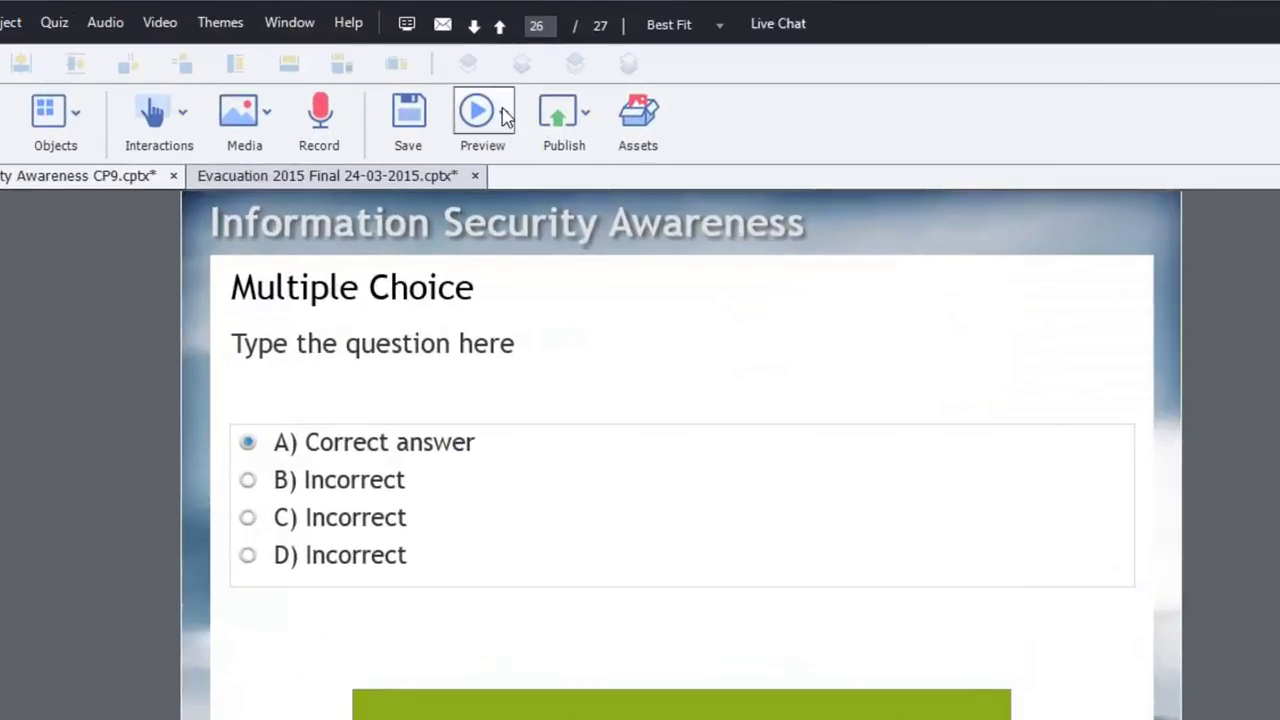
left_click(505, 116)
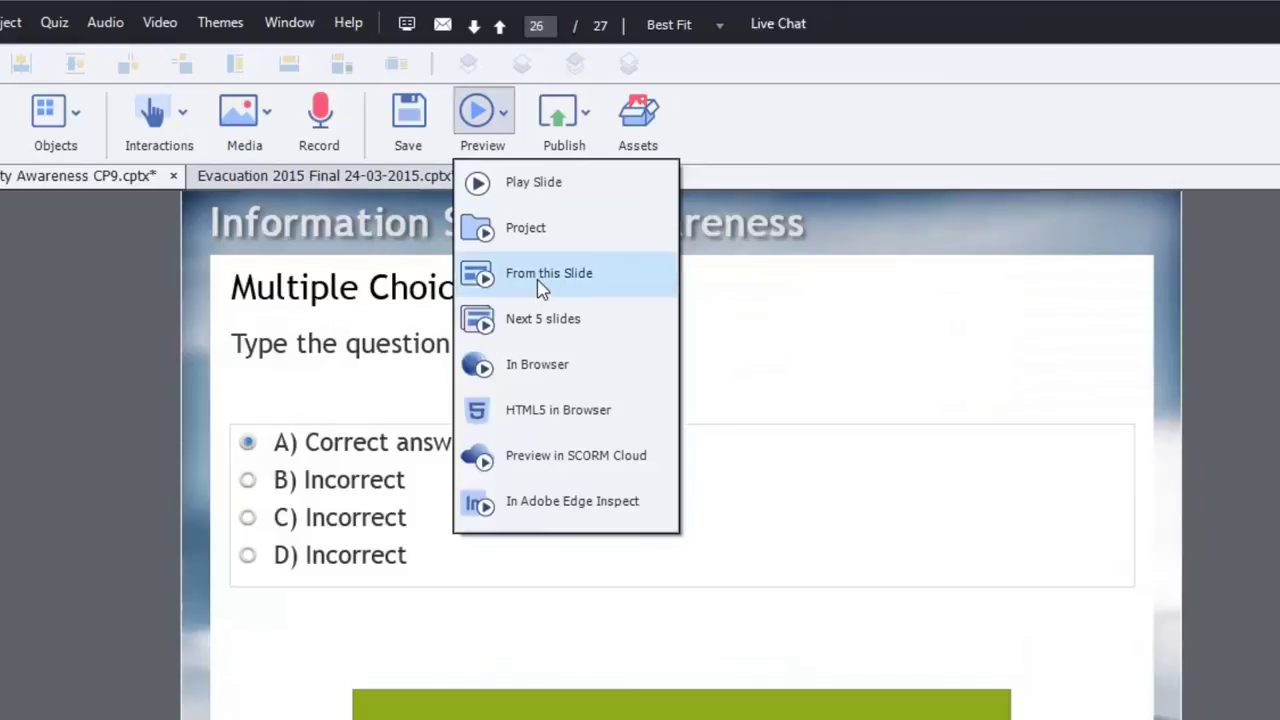
left_click(540, 318)
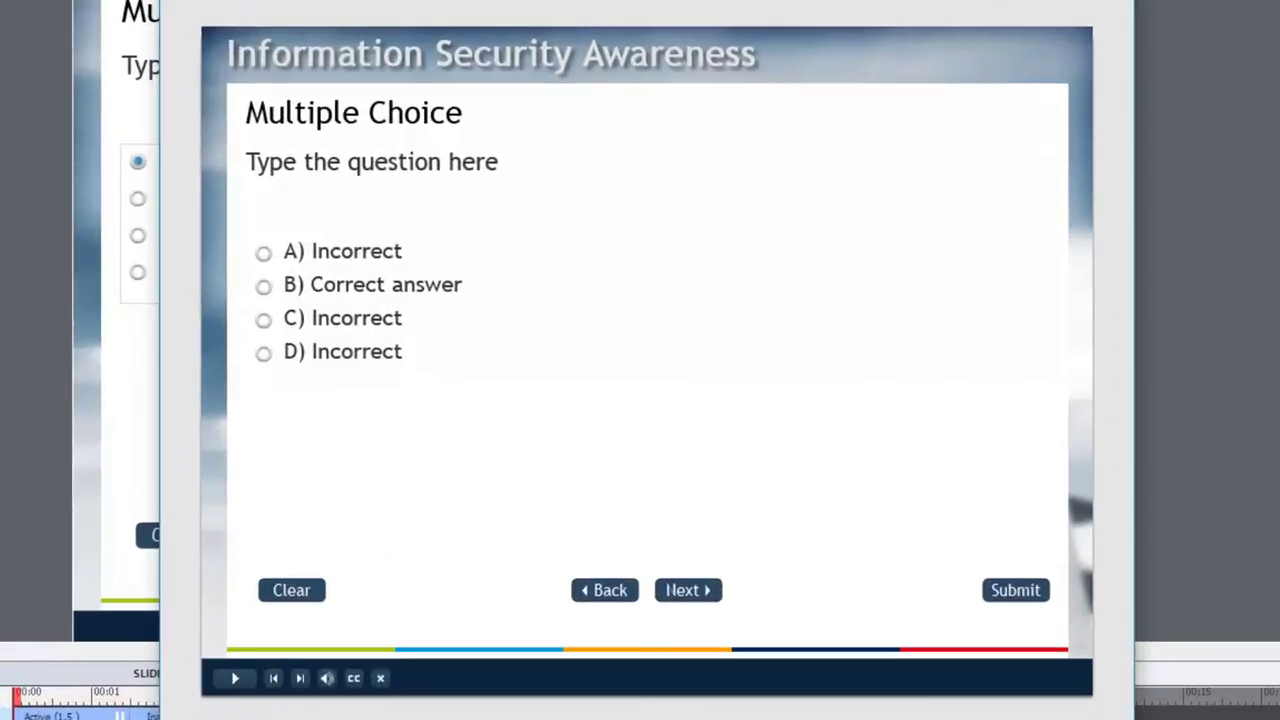
left_click(370, 262)
left_click(1024, 593)
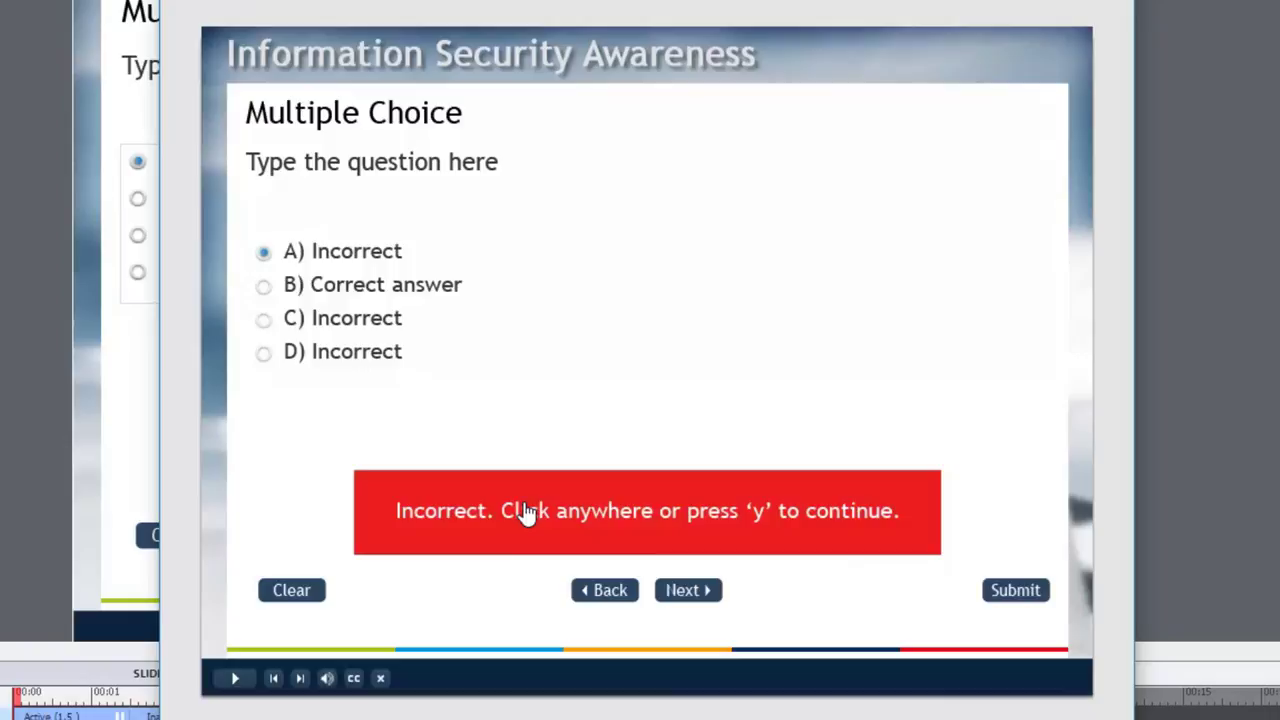
left_click(522, 403)
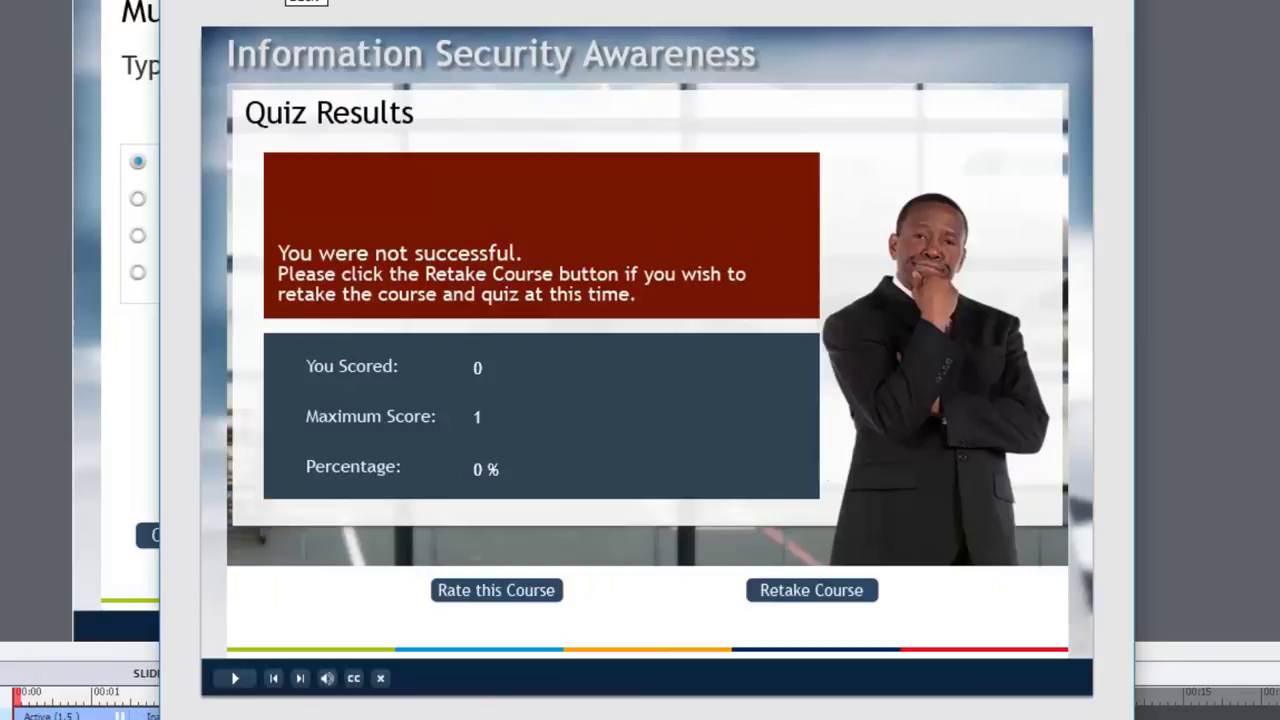
Step: Retake the course in the preview and submit correct answer B, continuing to the quiz results
left_click(815, 597)
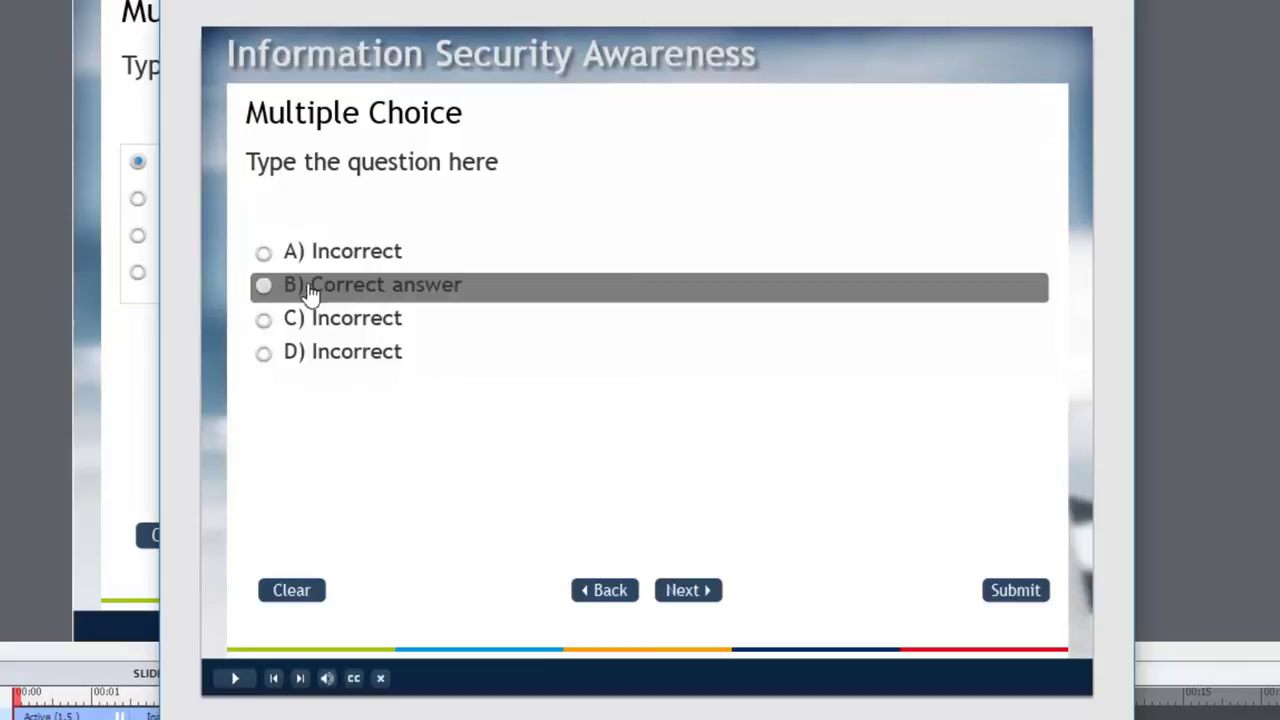
left_click(263, 287)
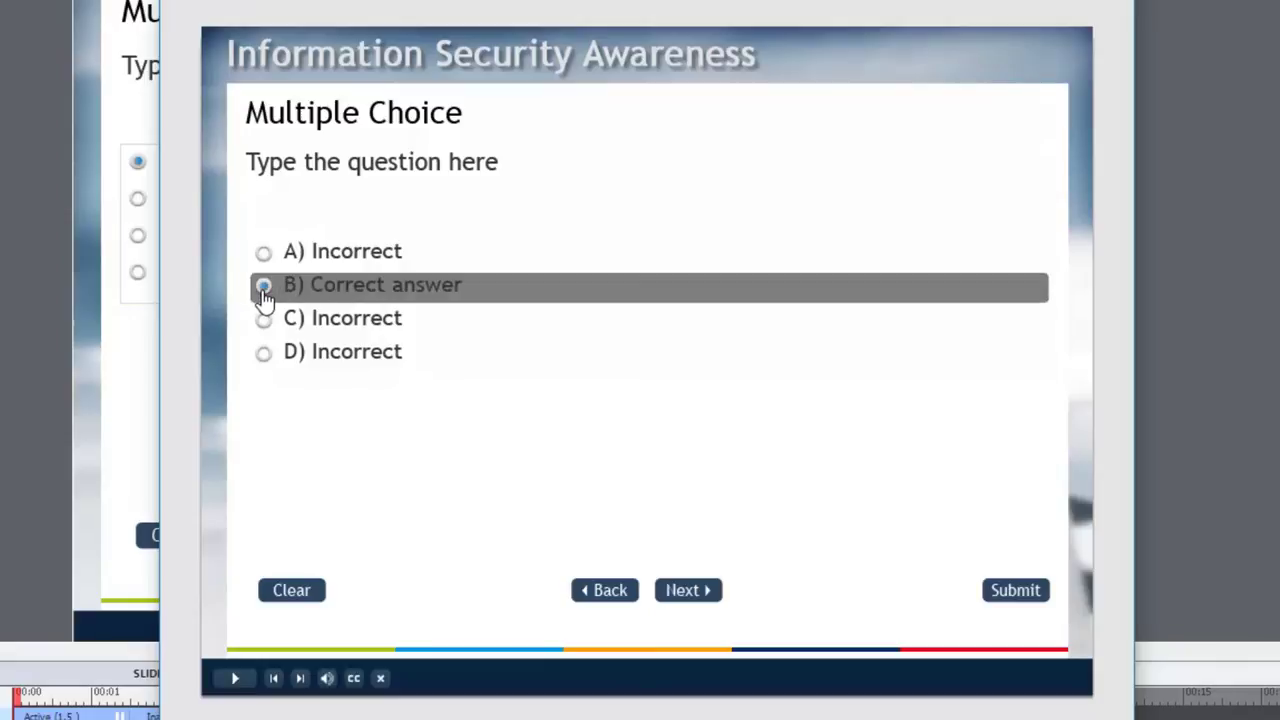
left_click(1018, 592)
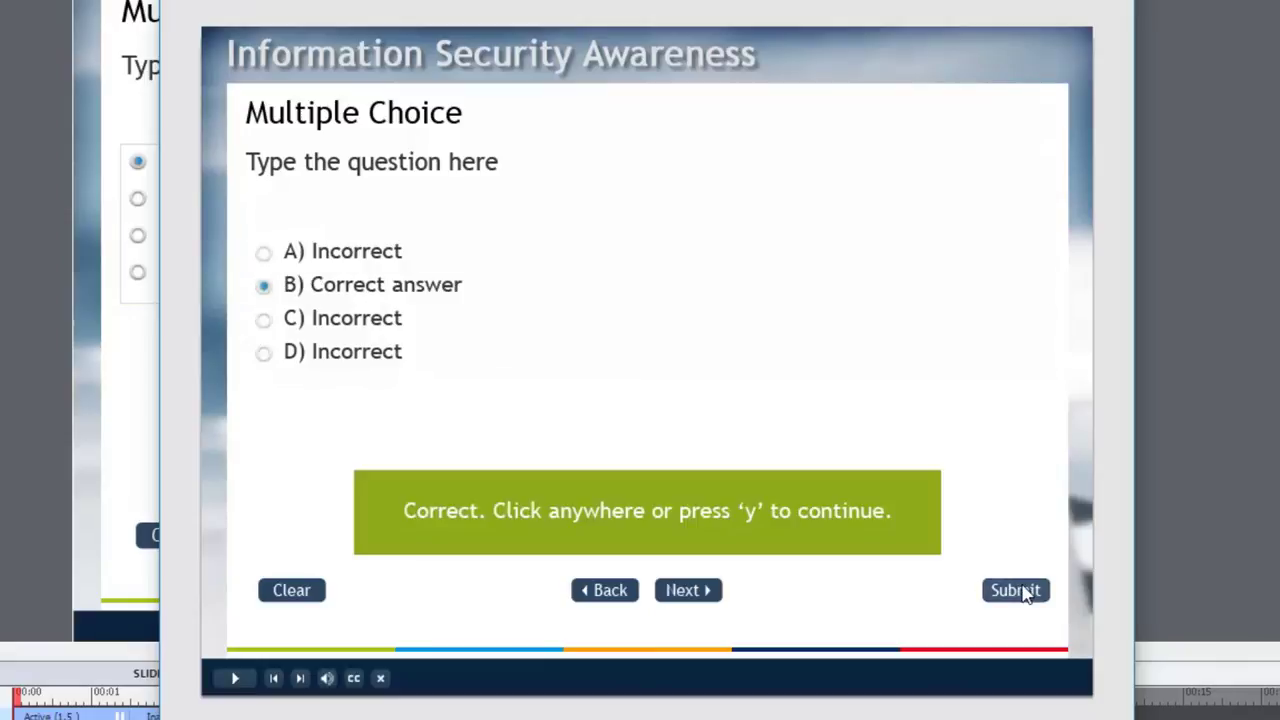
left_click(635, 508)
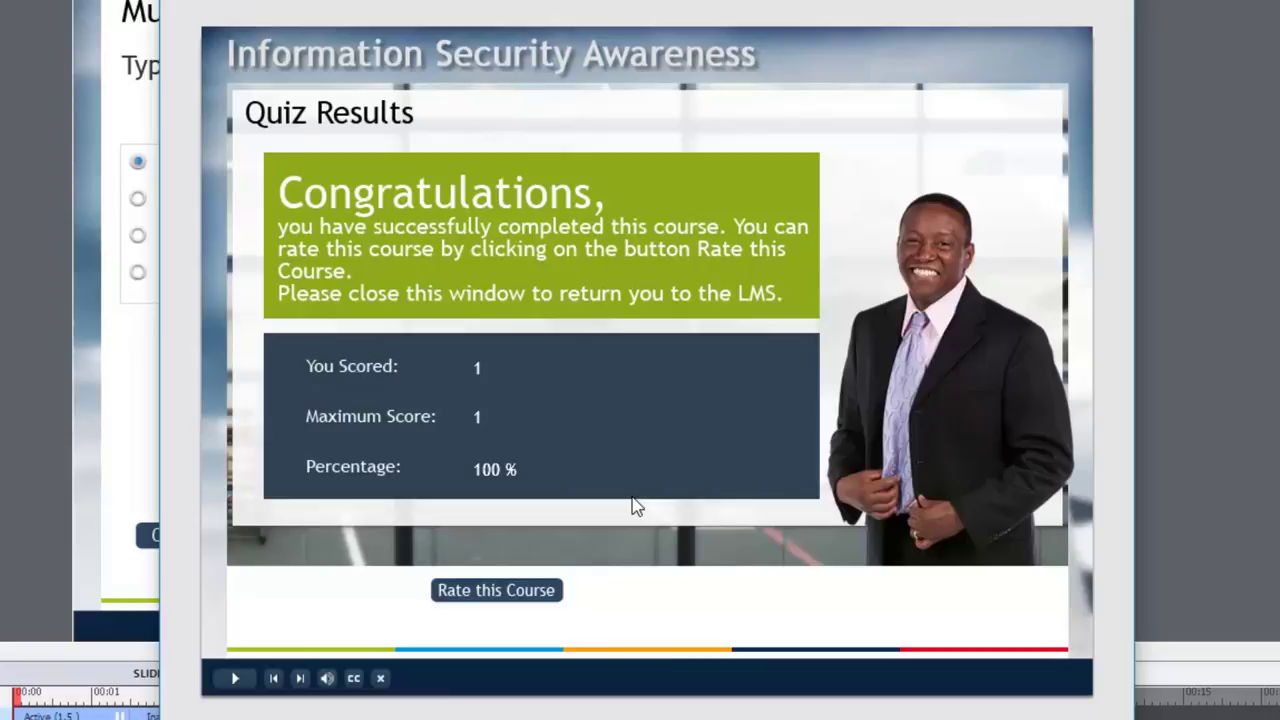